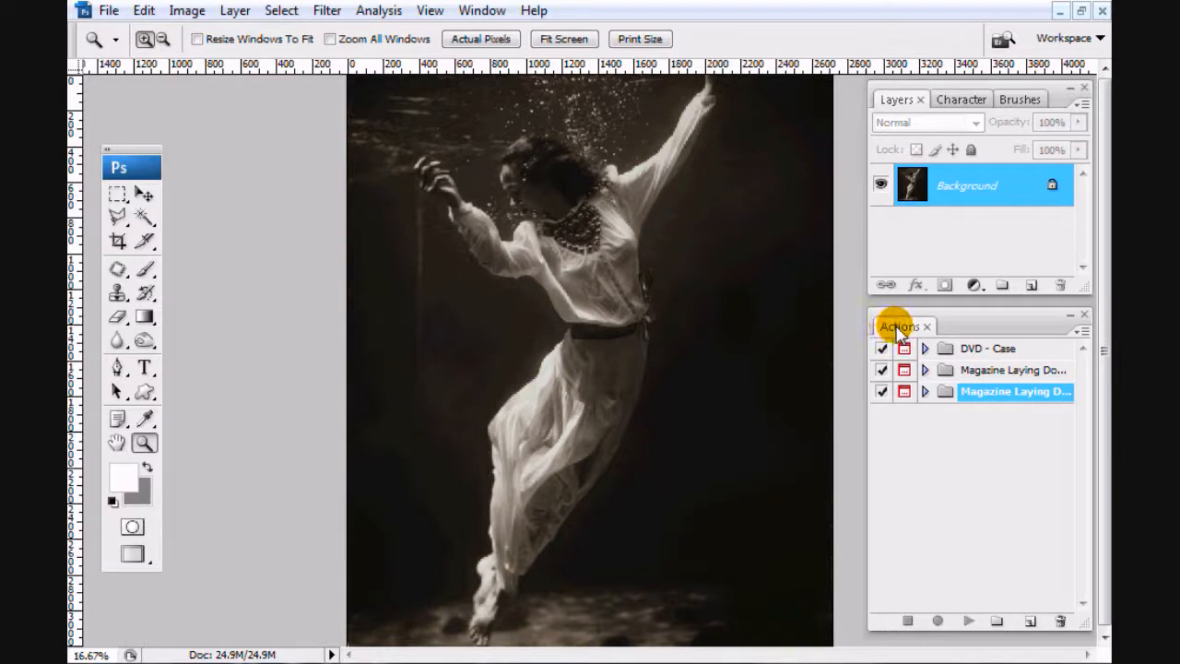
Step: Move the floating Actions panel over the image and switch to the Move tool
drag(892, 326, 416, 313)
click(143, 193)
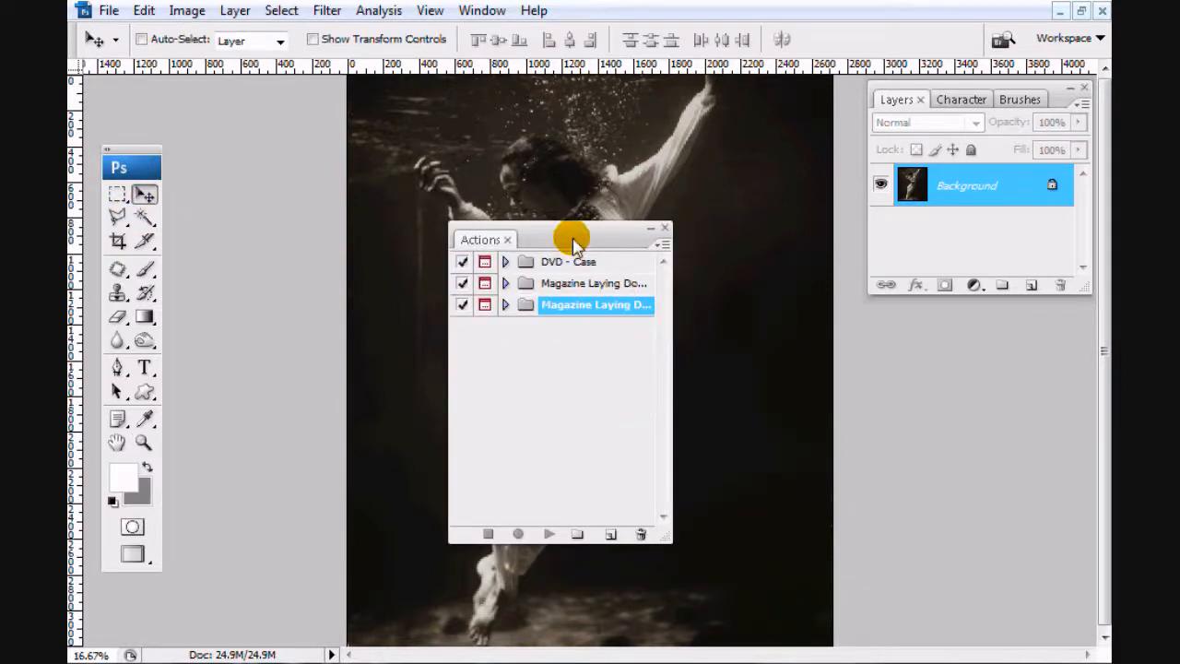
drag(572, 240, 503, 278)
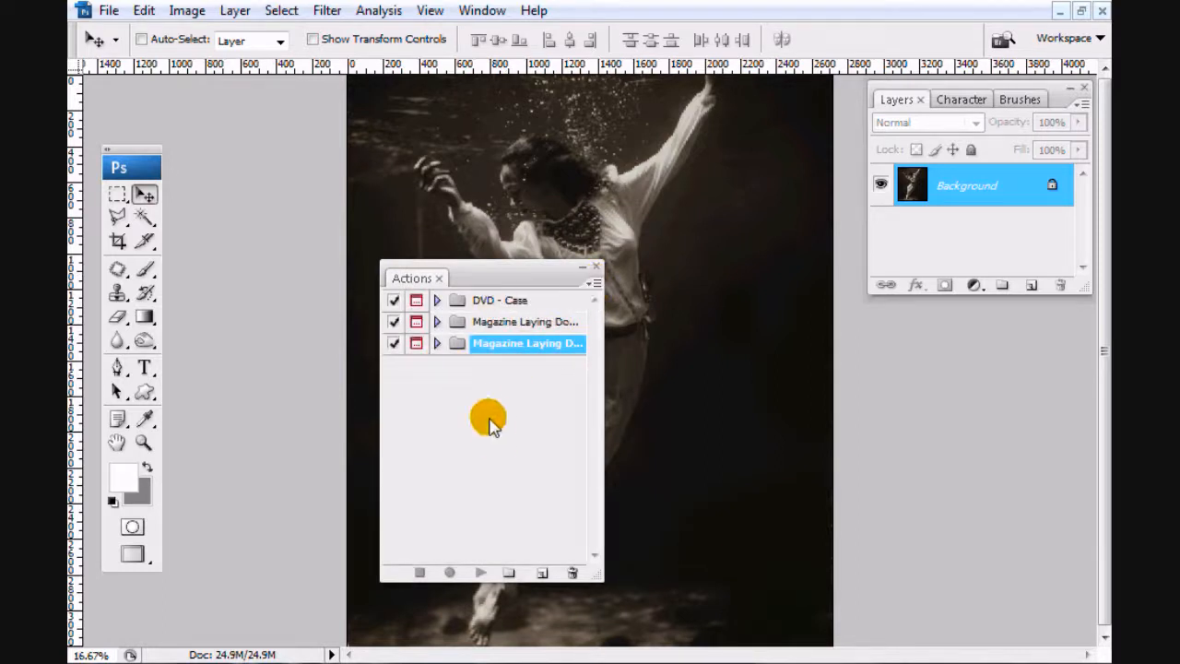
click(482, 16)
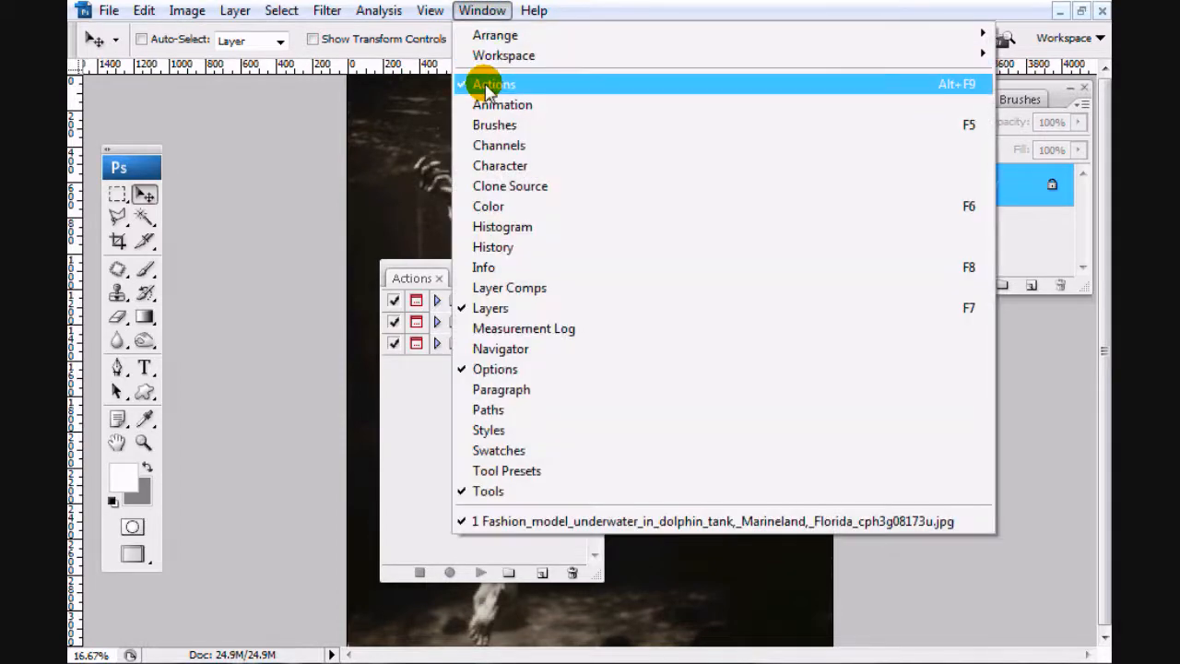
click(309, 237)
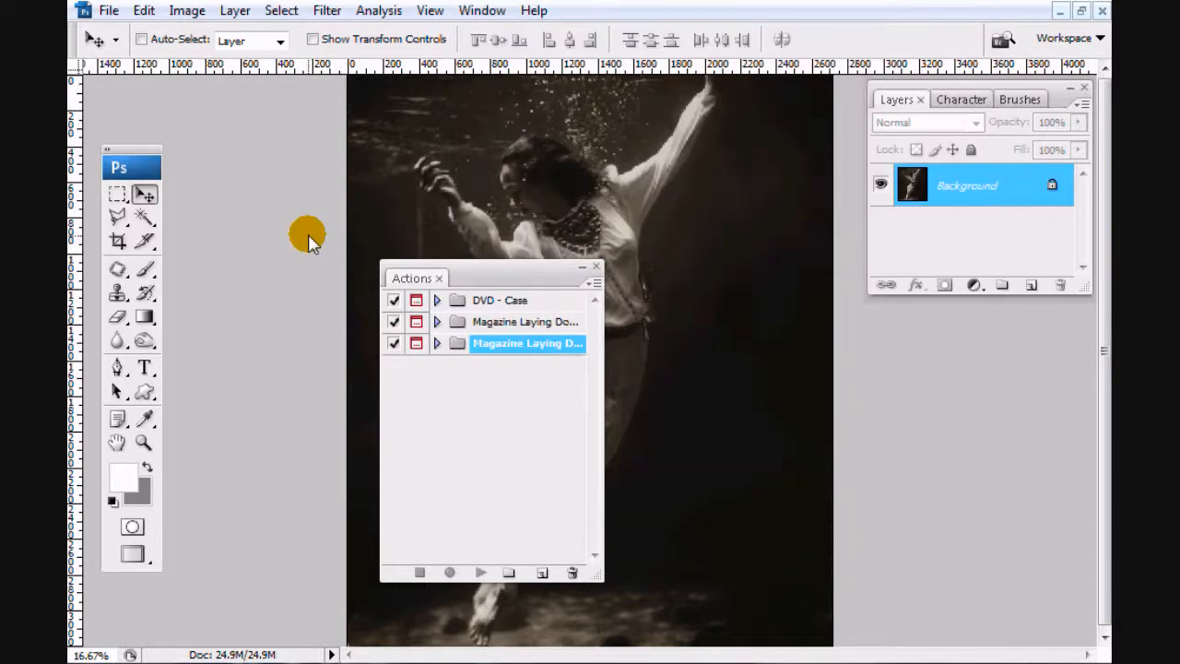
Step: Create a new action set named "elegant blur"
click(594, 281)
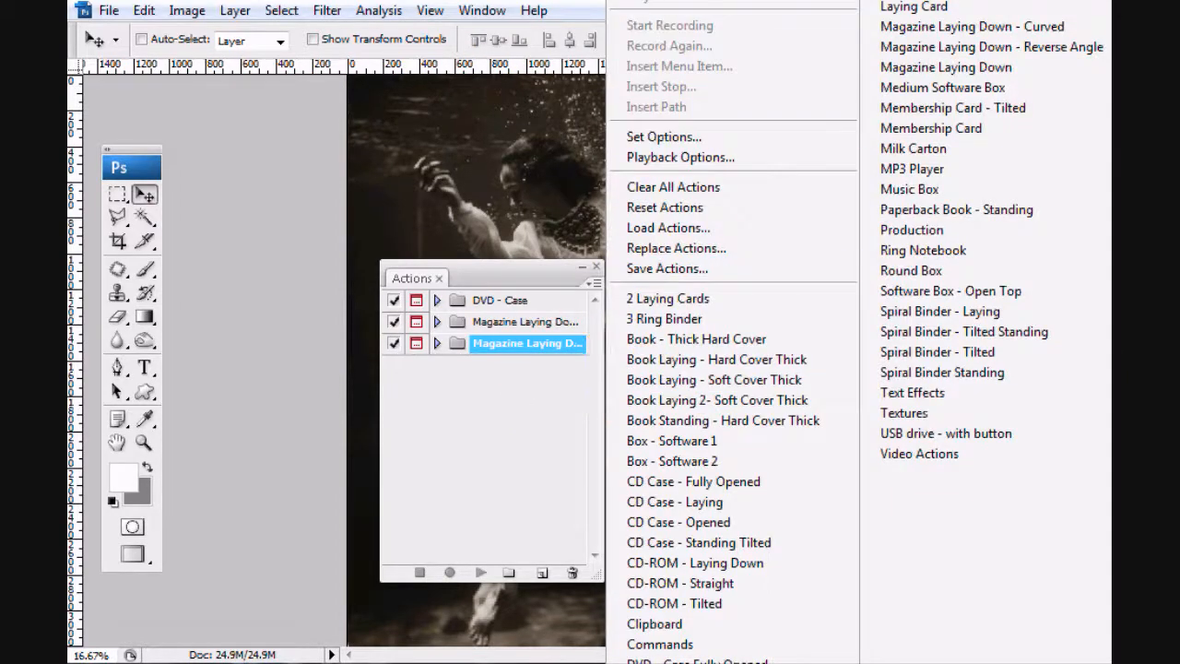
click(665, 1)
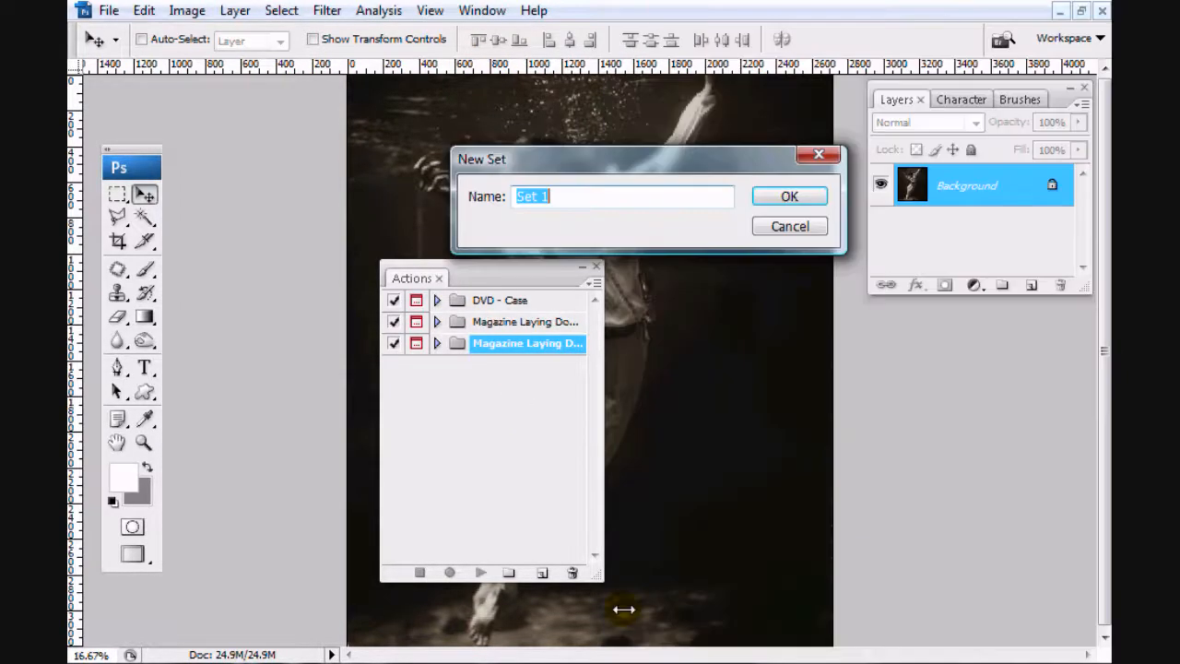
text(egan)
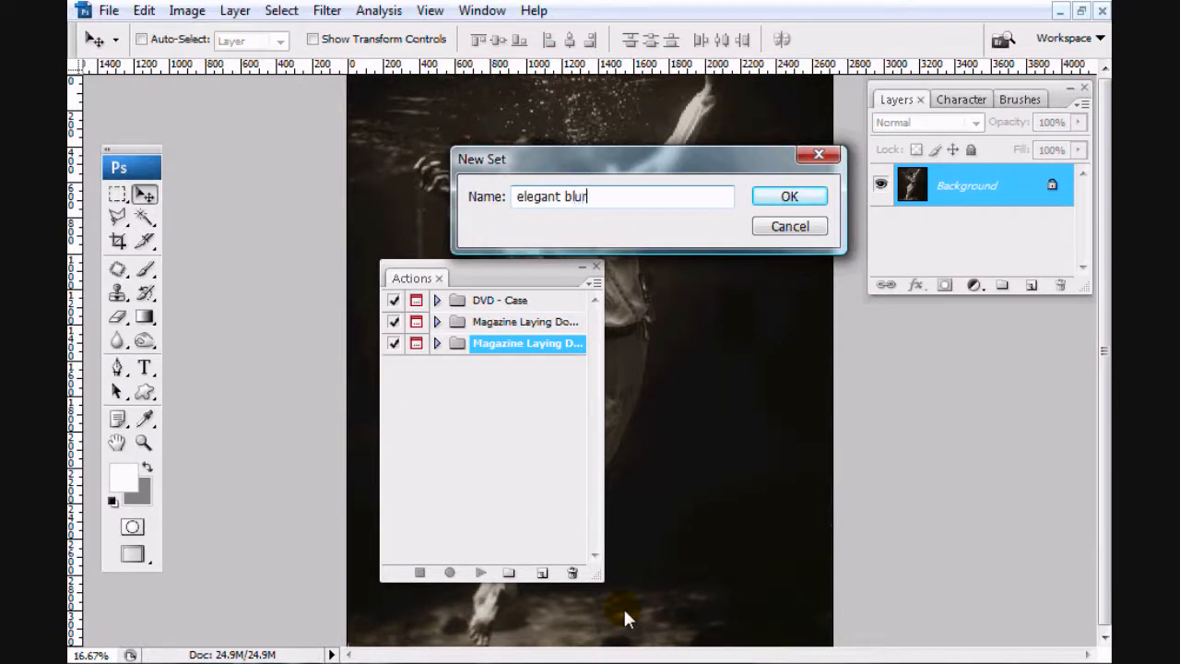
click(772, 195)
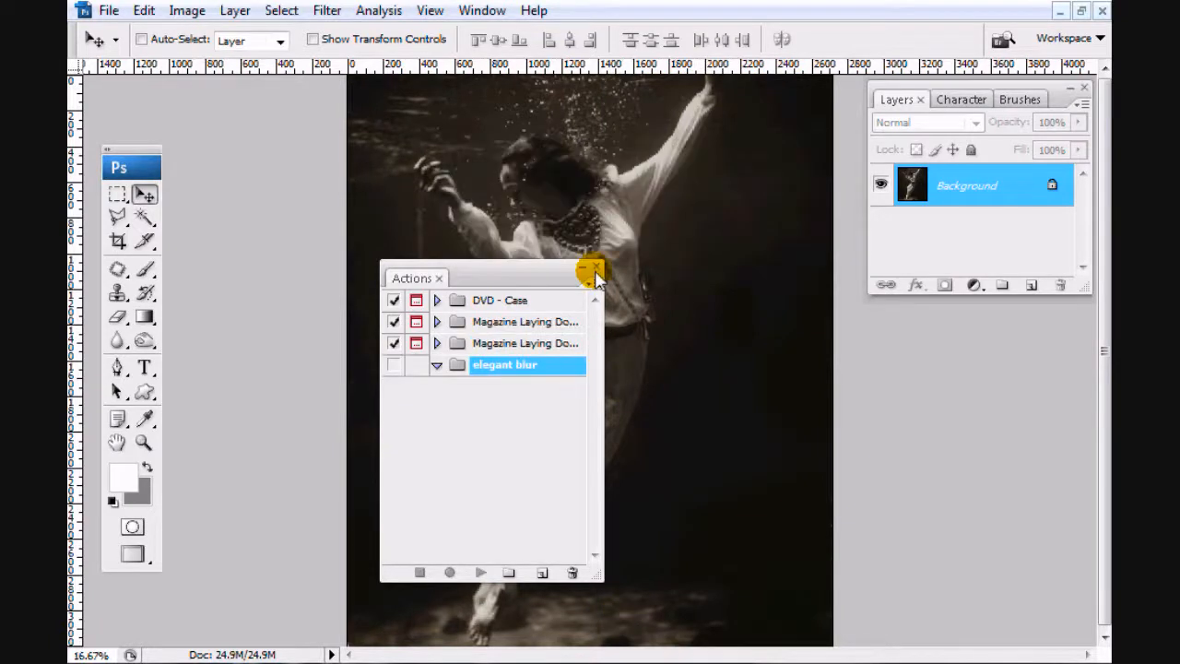
Step: Start recording a new action with the default name in the elegant blur set and move the Actions panel back below the Layers panel
click(595, 285)
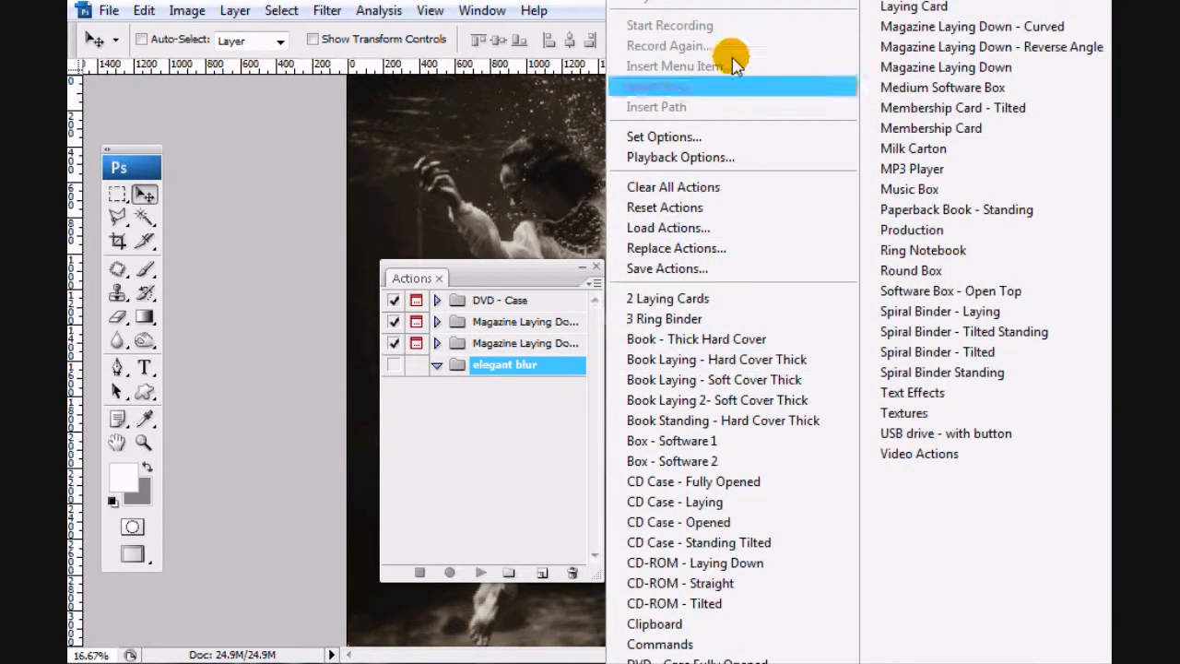
click(659, 0)
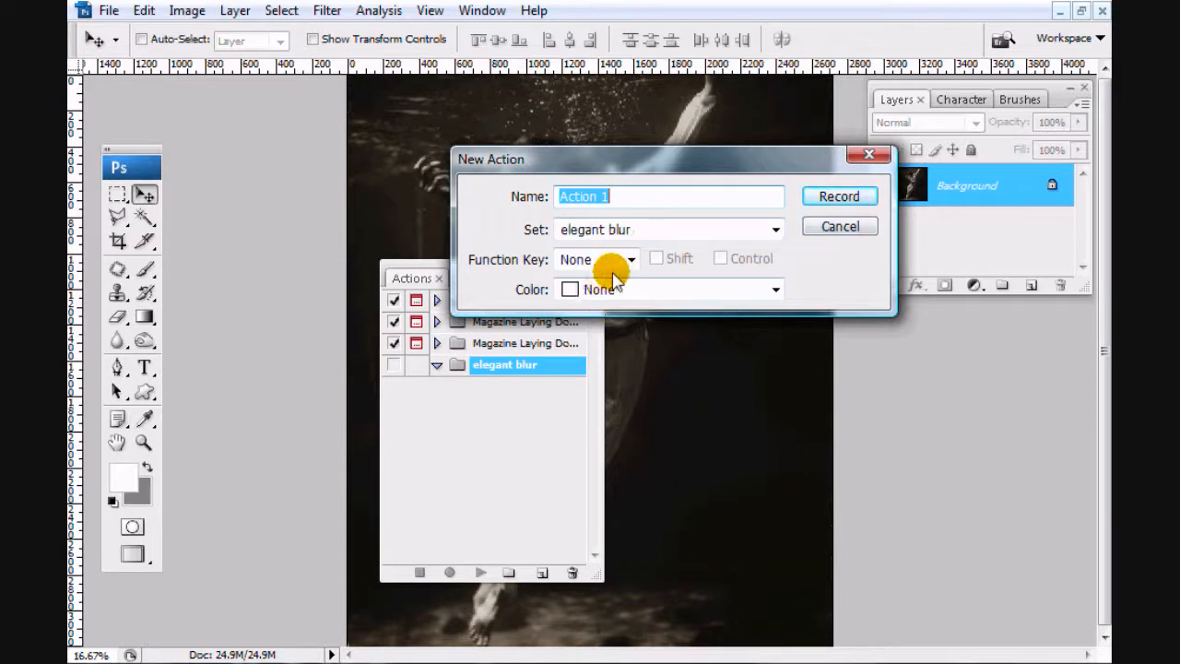
click(833, 197)
drag(495, 275, 964, 310)
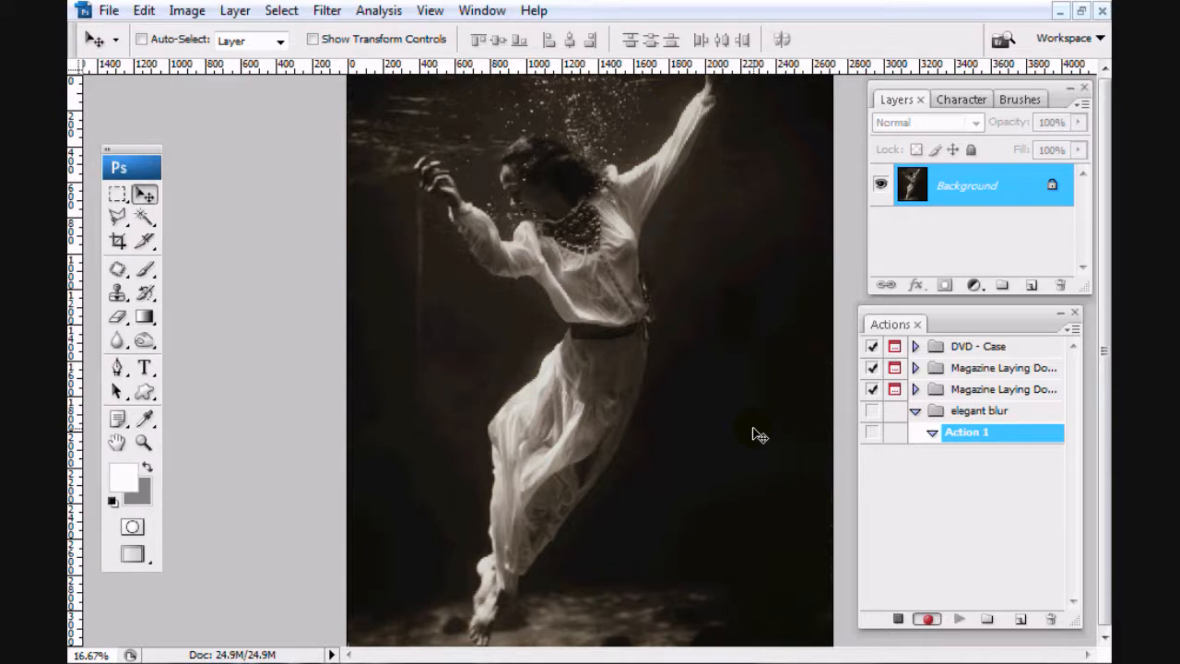
Step: Duplicate the Background layer and apply a Gaussian Blur with a radius of 17.6 pixels to the copy
key(ctrl+j)
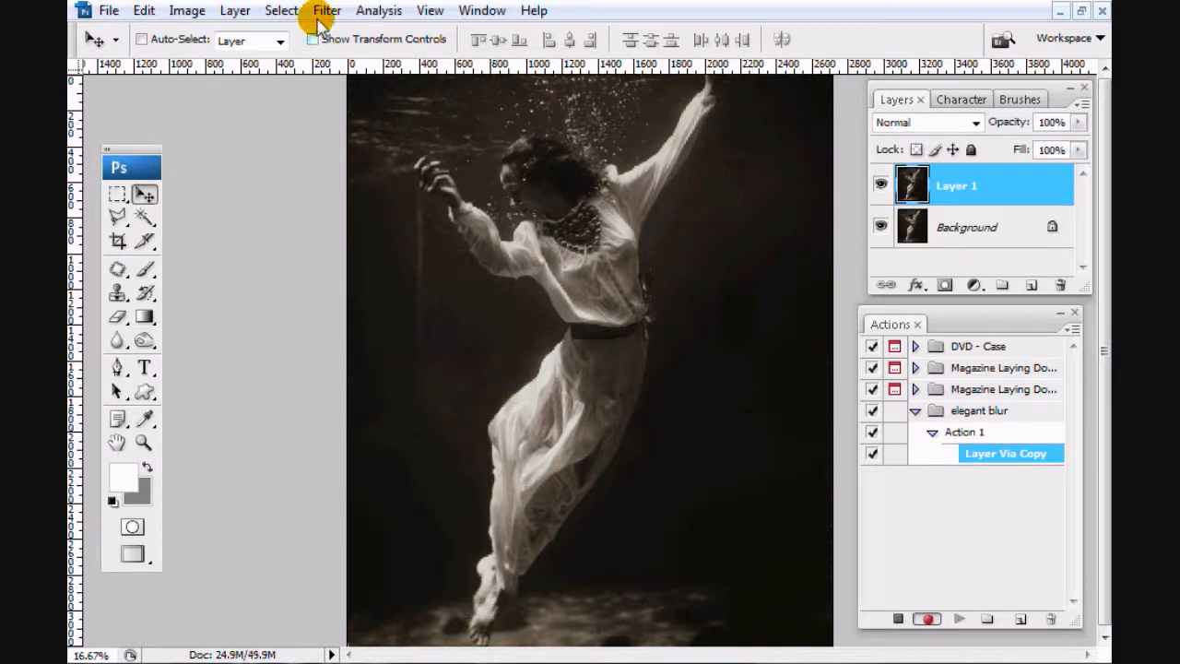
click(326, 11)
mouse_move(345, 224)
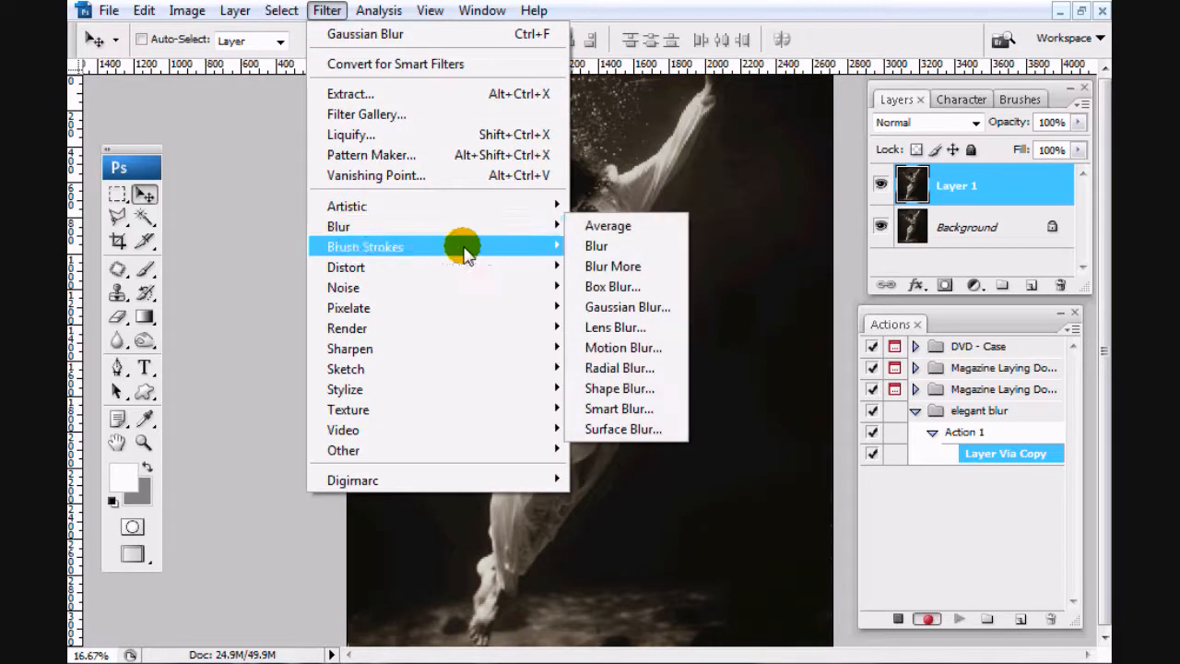
click(636, 309)
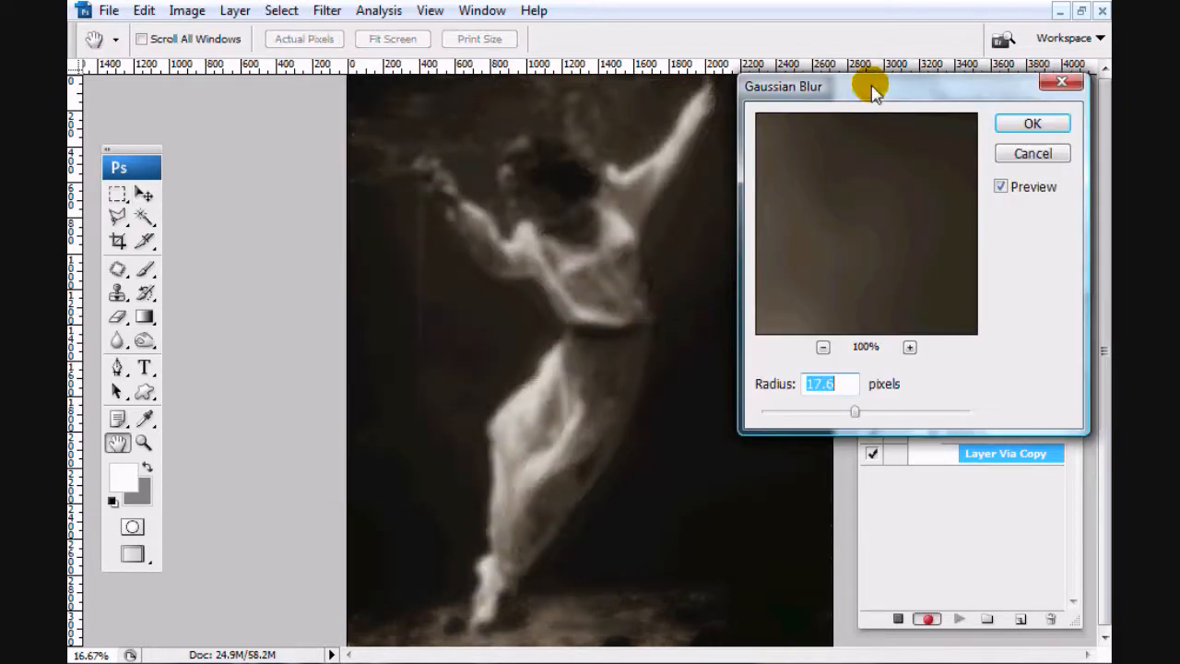
drag(863, 84, 567, 120)
click(531, 379)
click(531, 379)
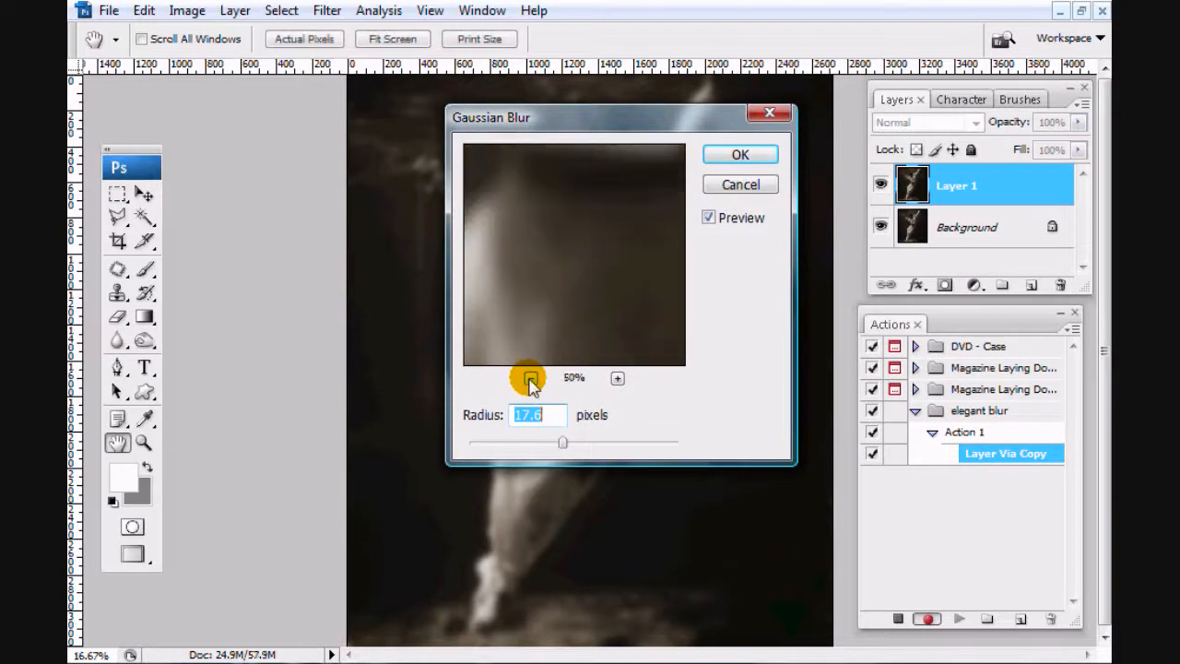
click(531, 379)
click(530, 379)
click(531, 379)
click(531, 379)
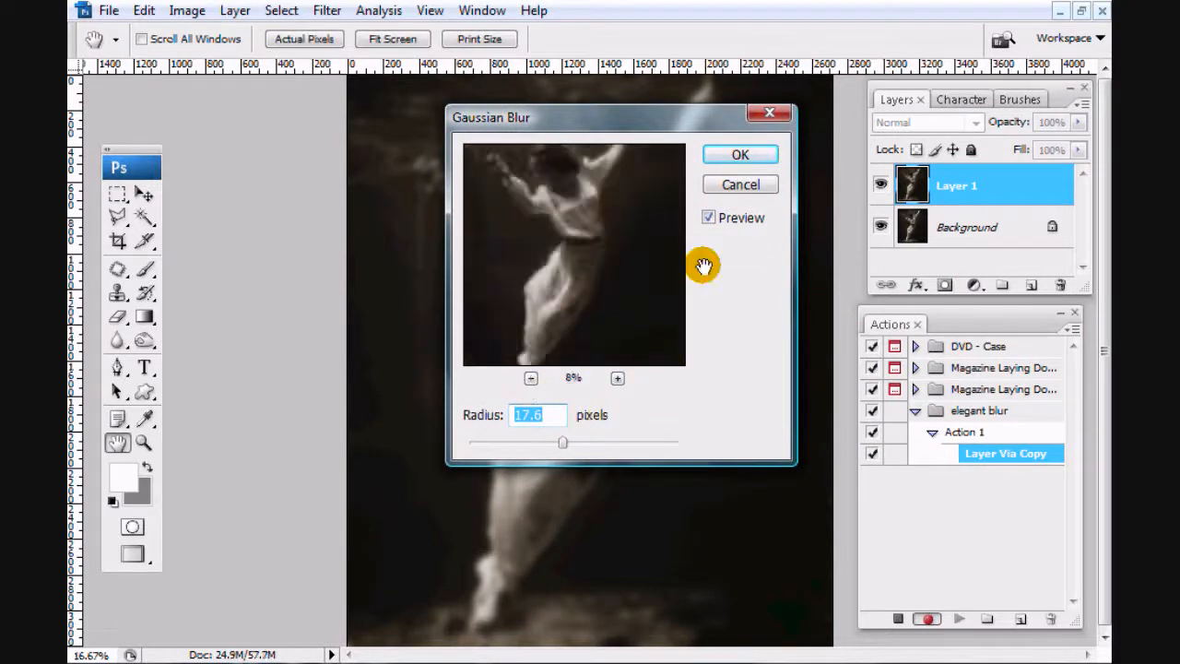
click(728, 155)
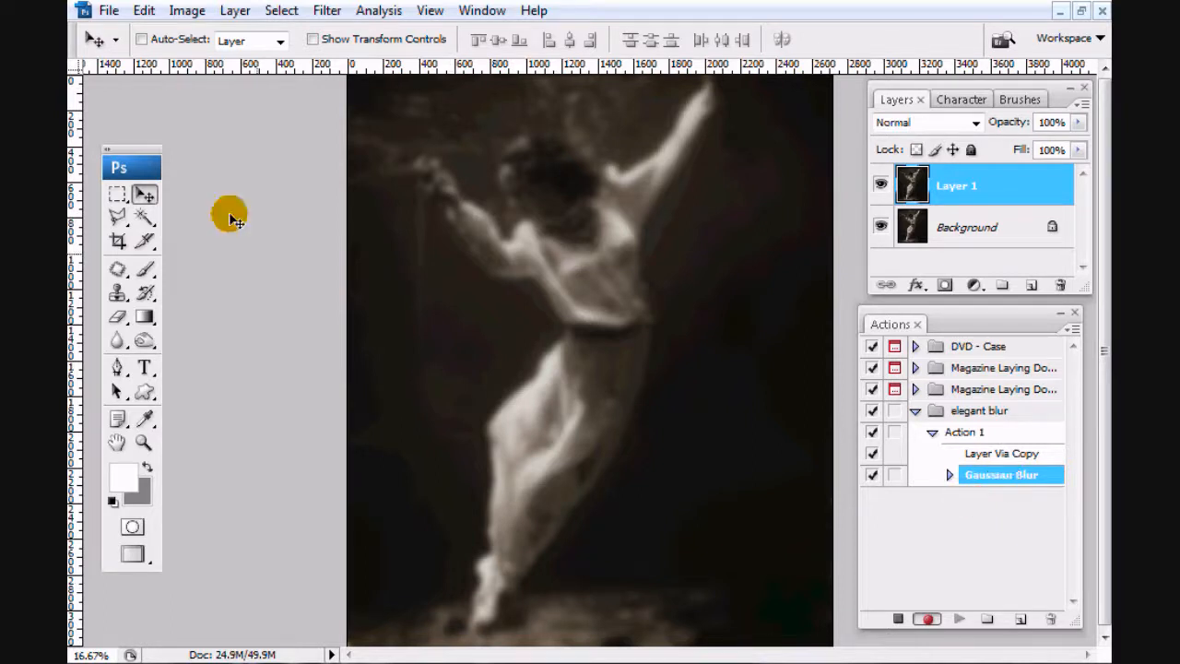
Step: Fade the Gaussian Blur in Multiply mode at 100% opacity and lower Layer 1's opacity to 70%
click(144, 11)
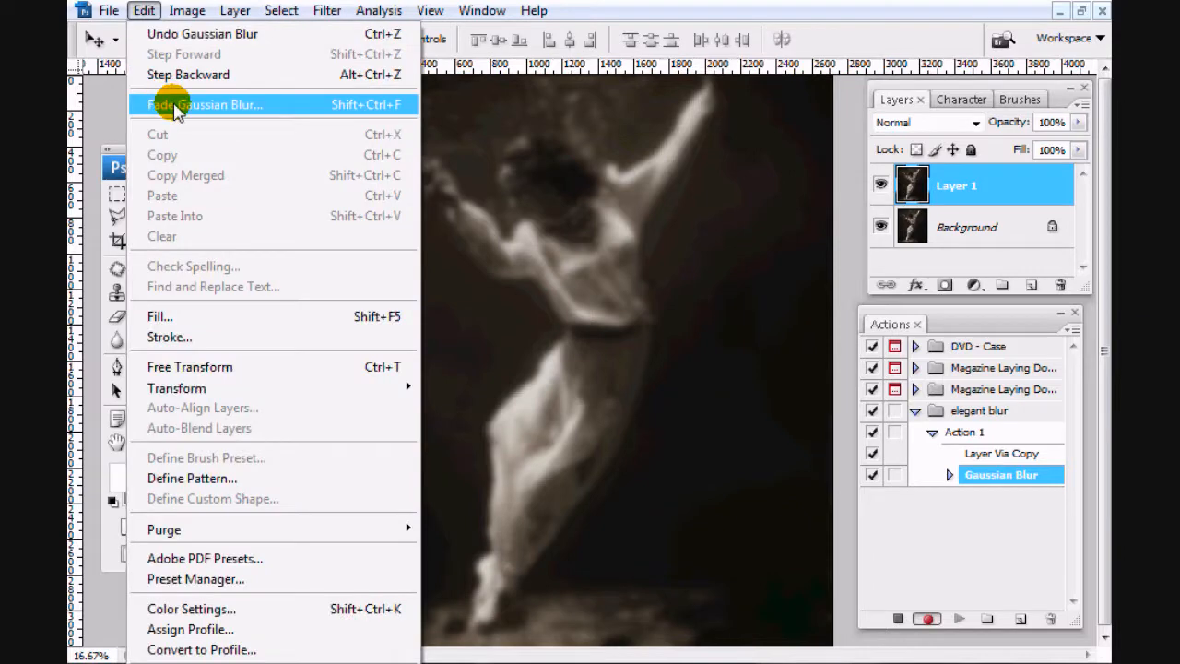
click(180, 105)
drag(866, 381, 559, 227)
click(588, 313)
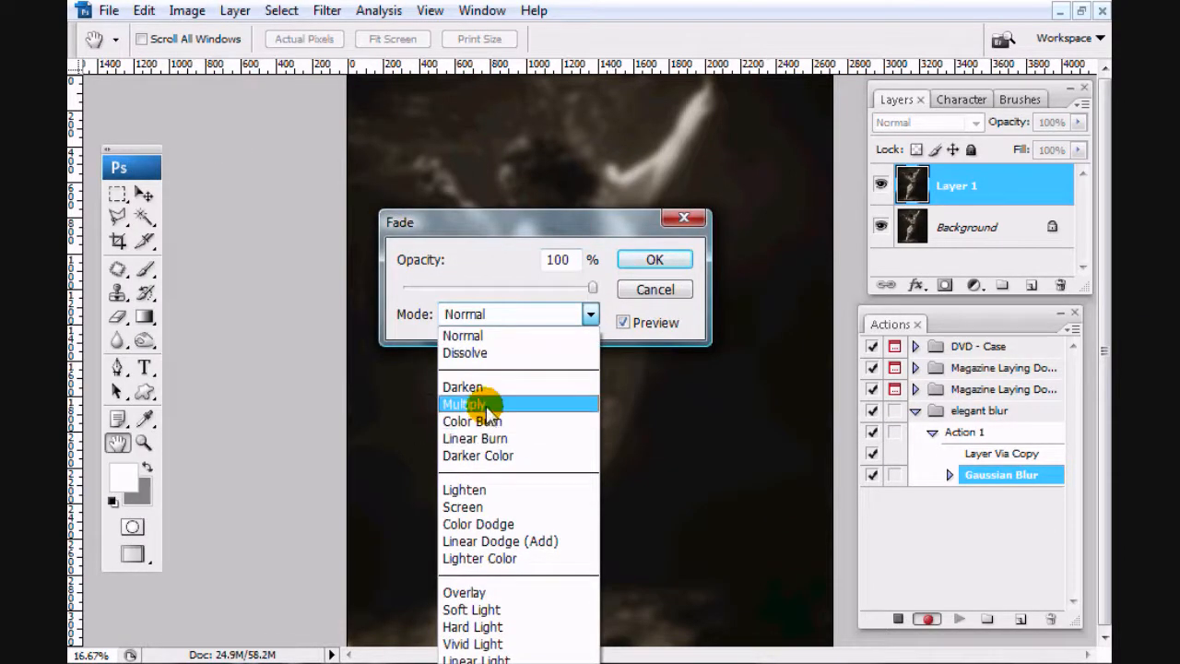
click(483, 398)
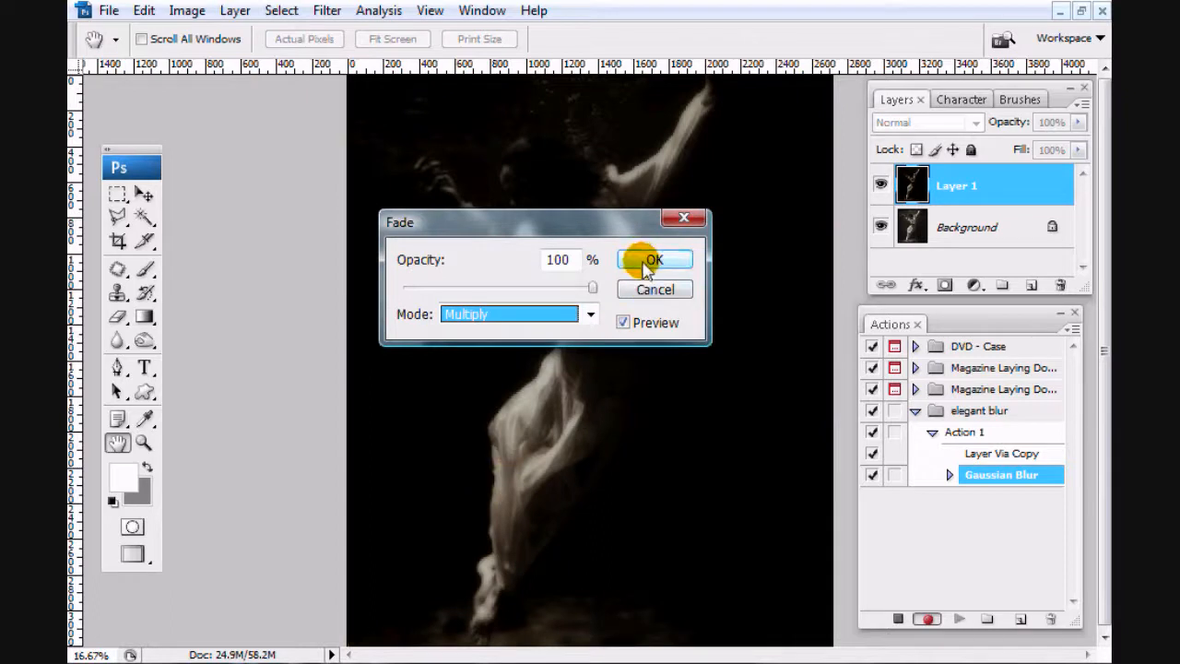
click(651, 261)
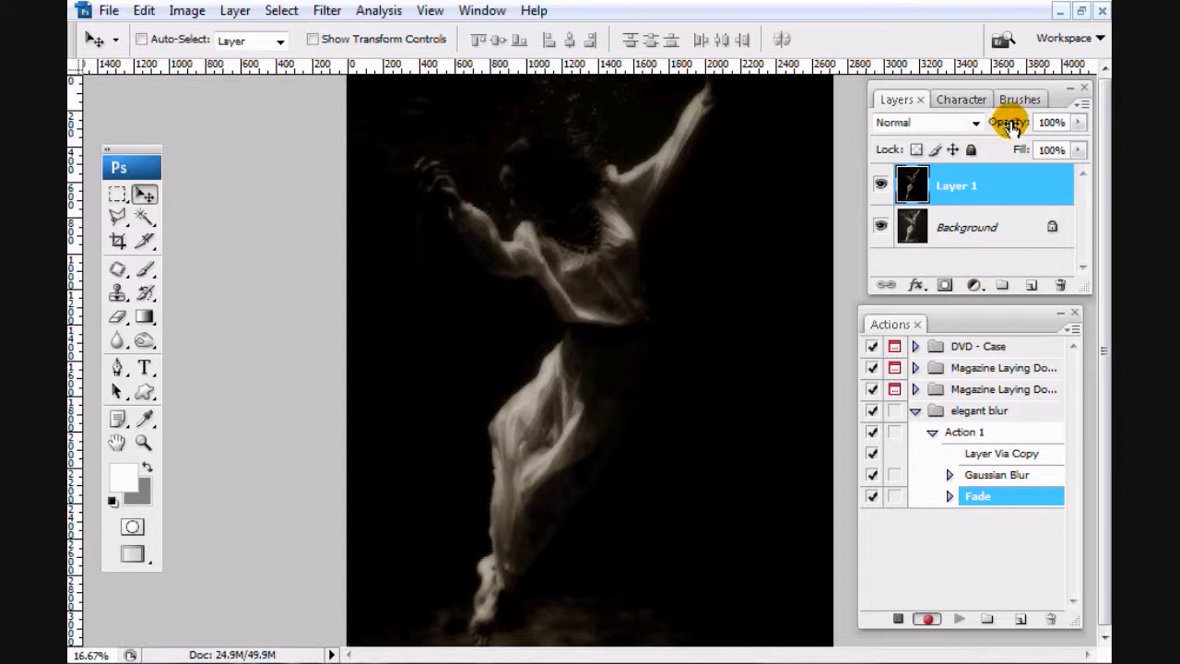
drag(1014, 120, 1003, 122)
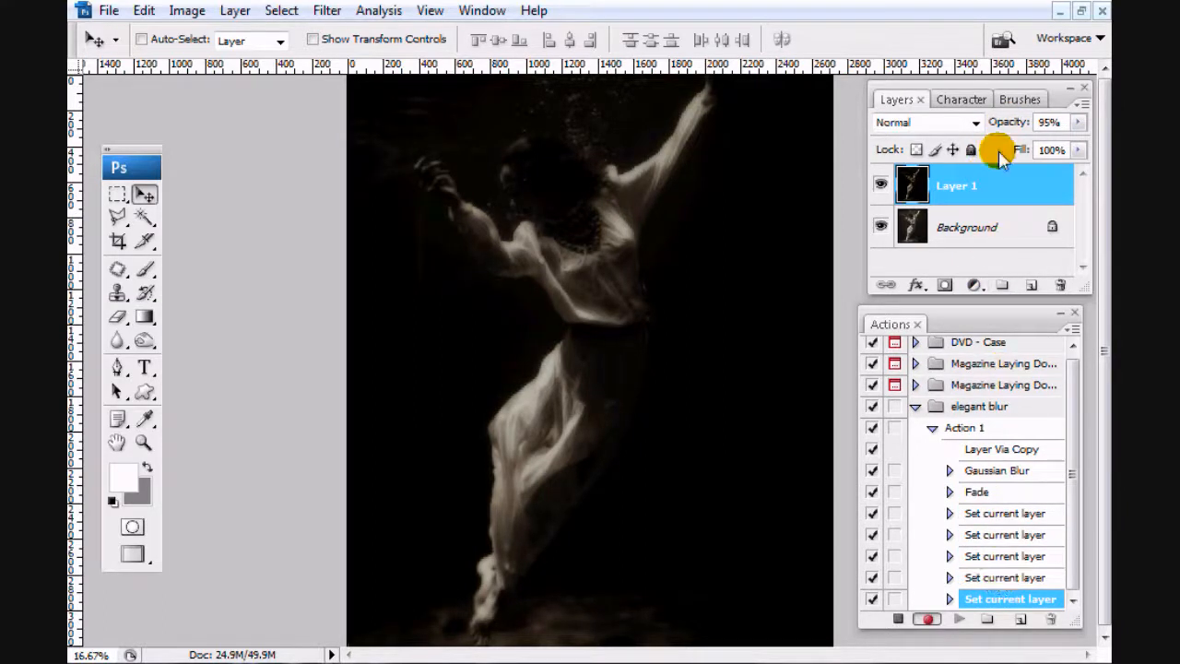
drag(1013, 120, 987, 136)
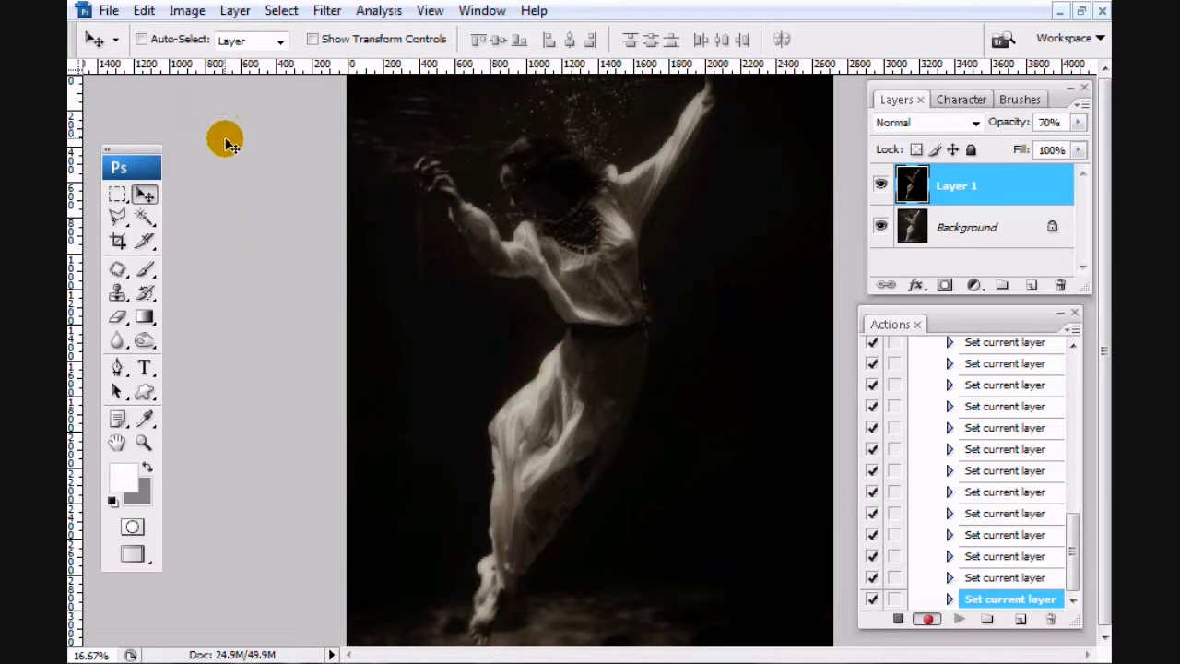
Step: Colorize Layer 1 with a Hue/Saturation adjustment, shifting the hue to light blue and raising the saturation
click(187, 15)
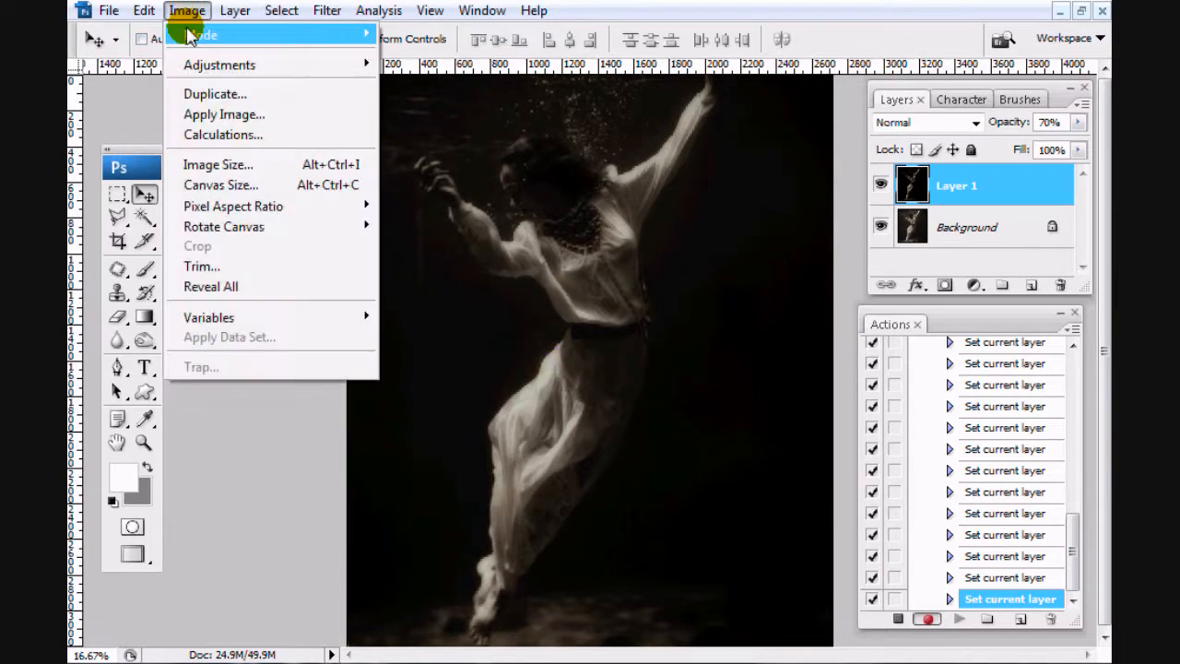
mouse_move(205, 62)
click(454, 238)
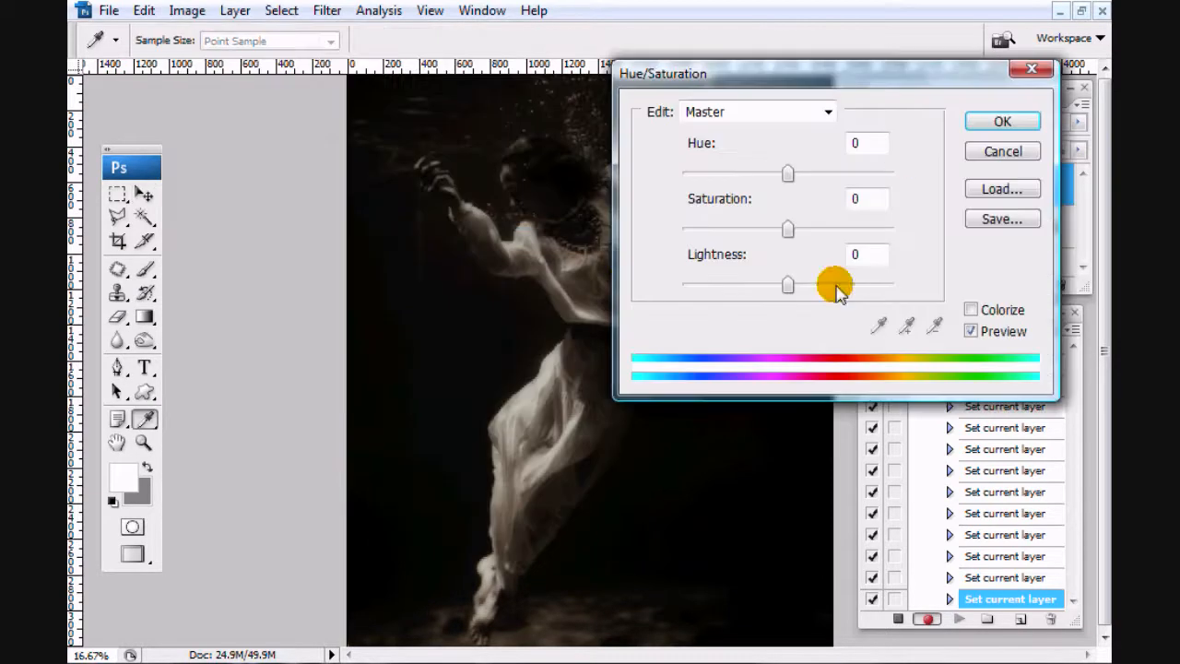
drag(832, 74, 905, 205)
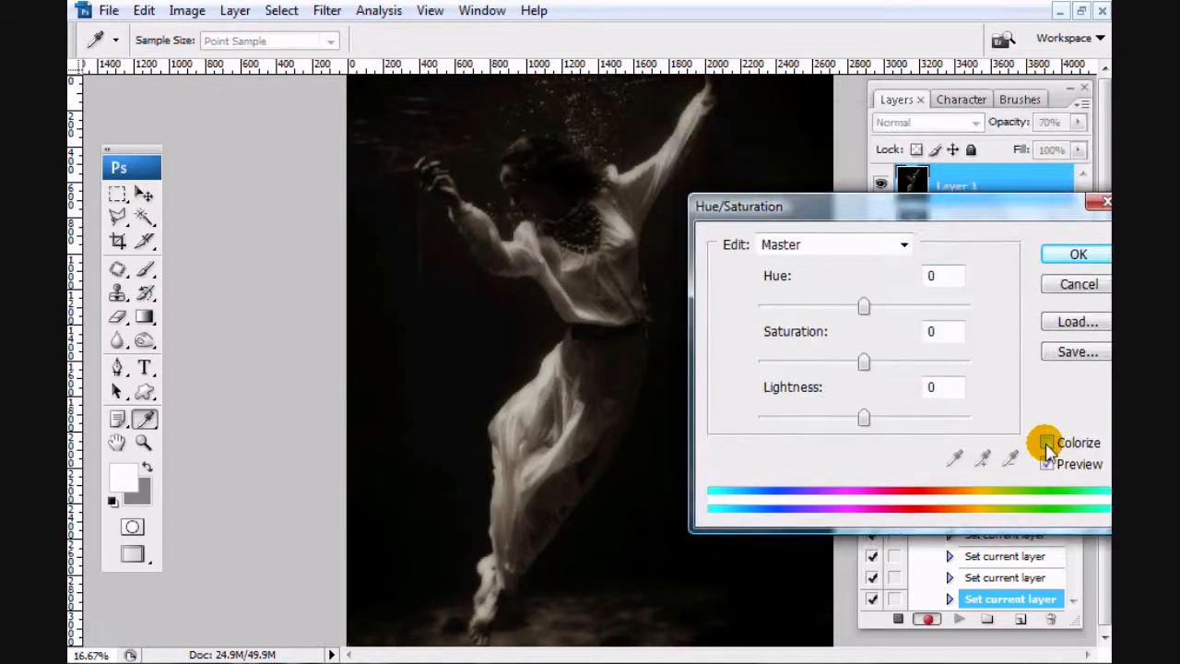
click(1046, 444)
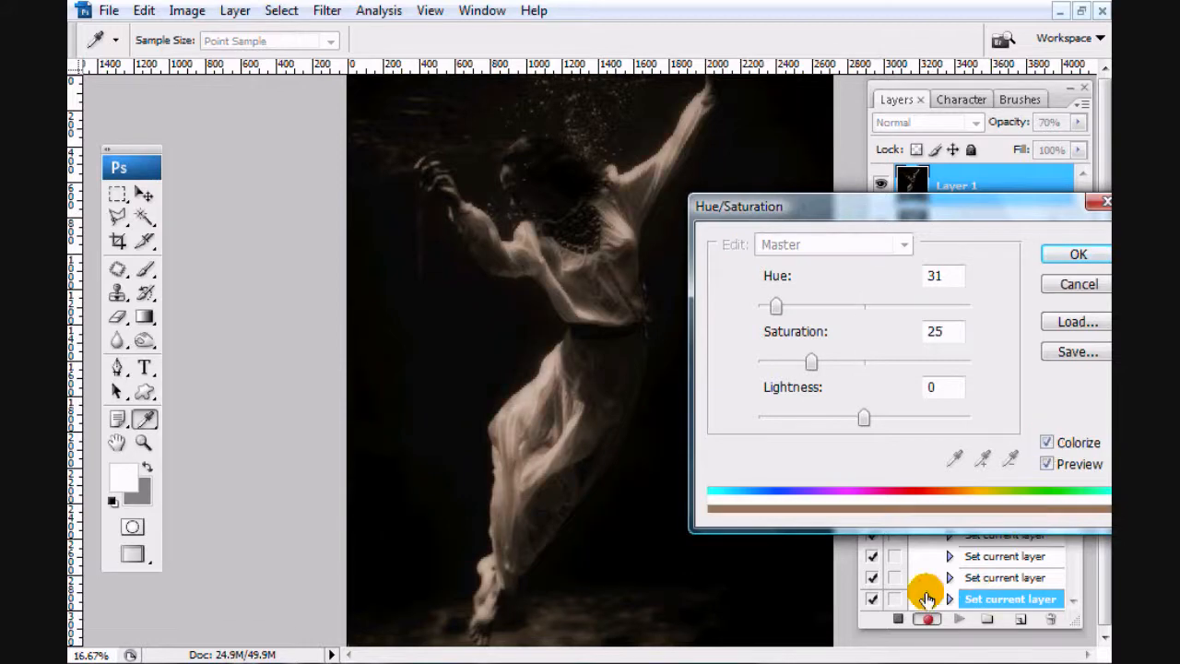
drag(812, 363, 867, 360)
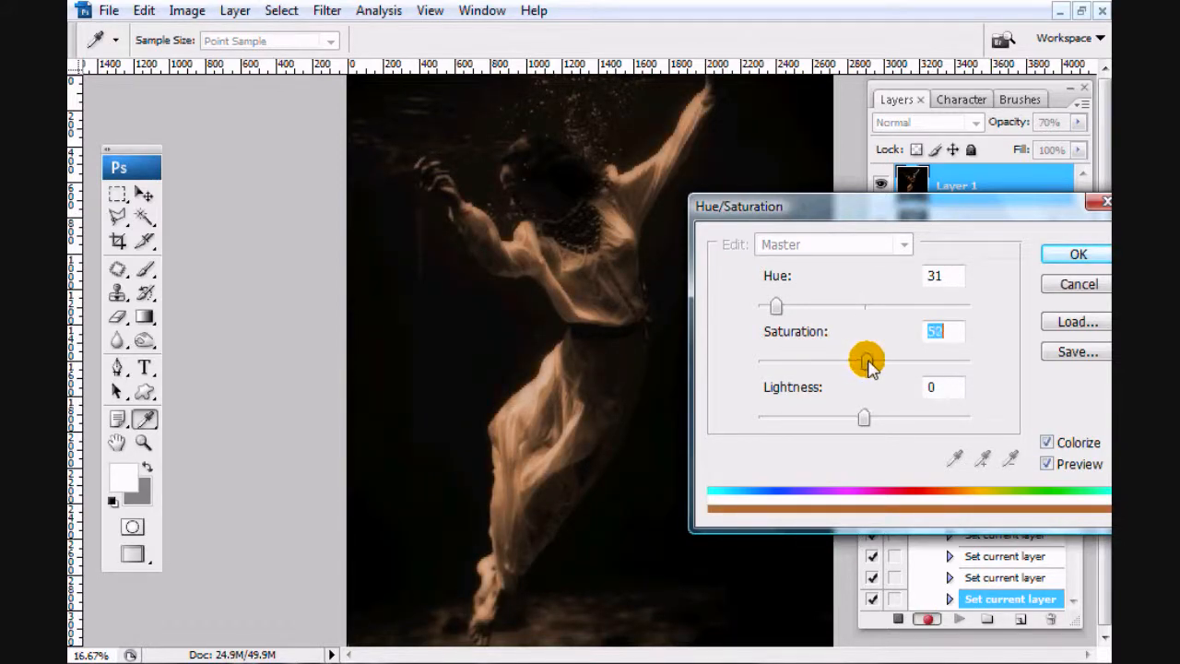
drag(777, 304, 877, 305)
drag(870, 362, 898, 361)
click(1076, 253)
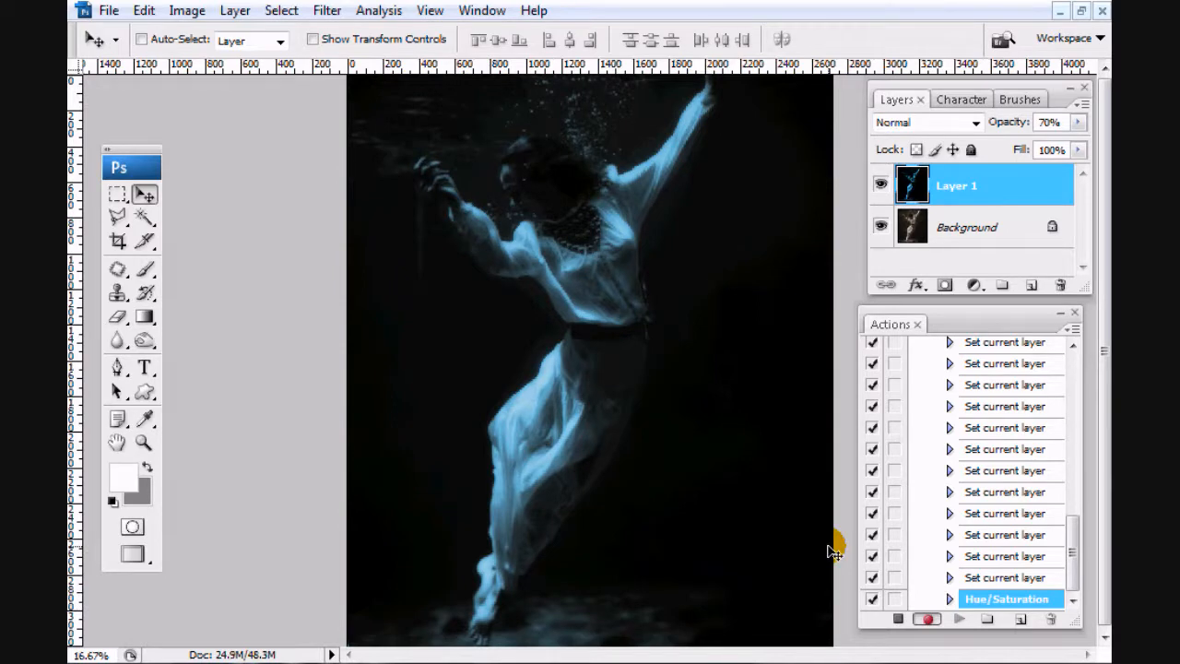
Step: Stop recording the action and collapse both the action and the elegant blur set
click(897, 618)
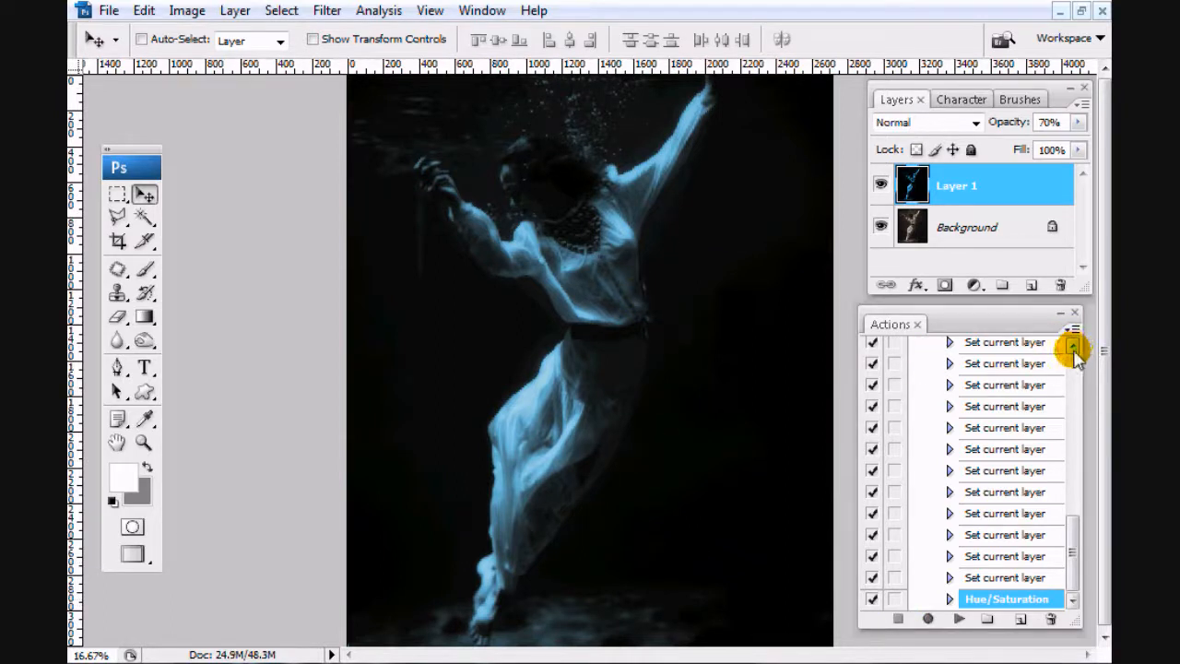
drag(1072, 534, 1074, 381)
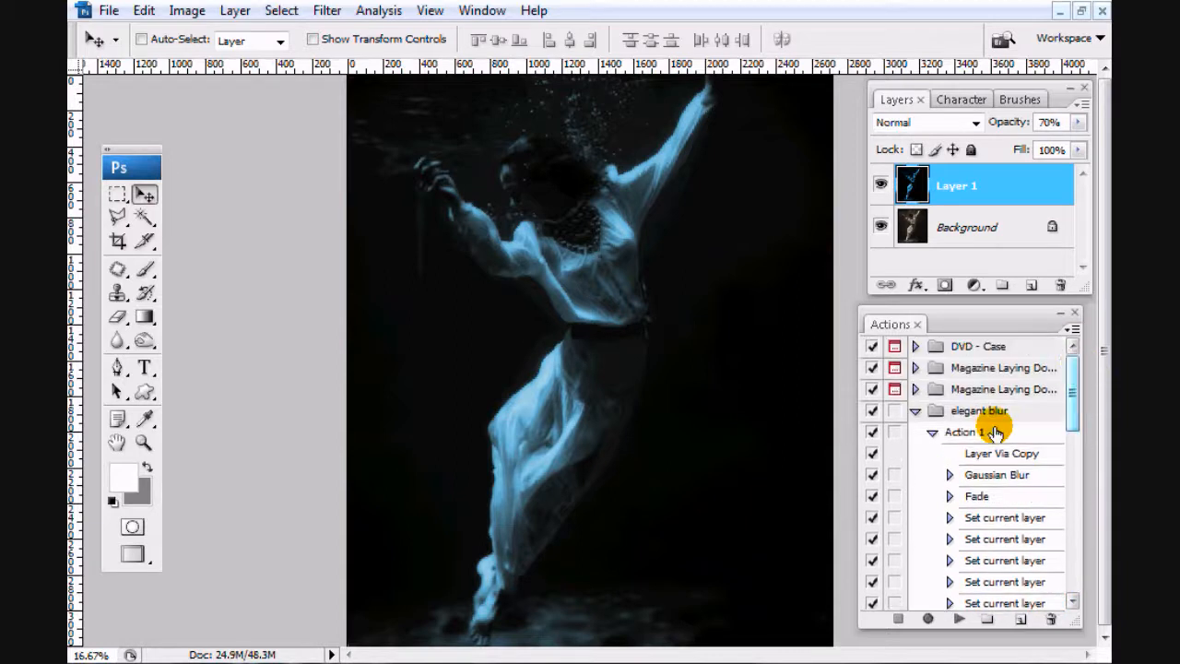
click(931, 432)
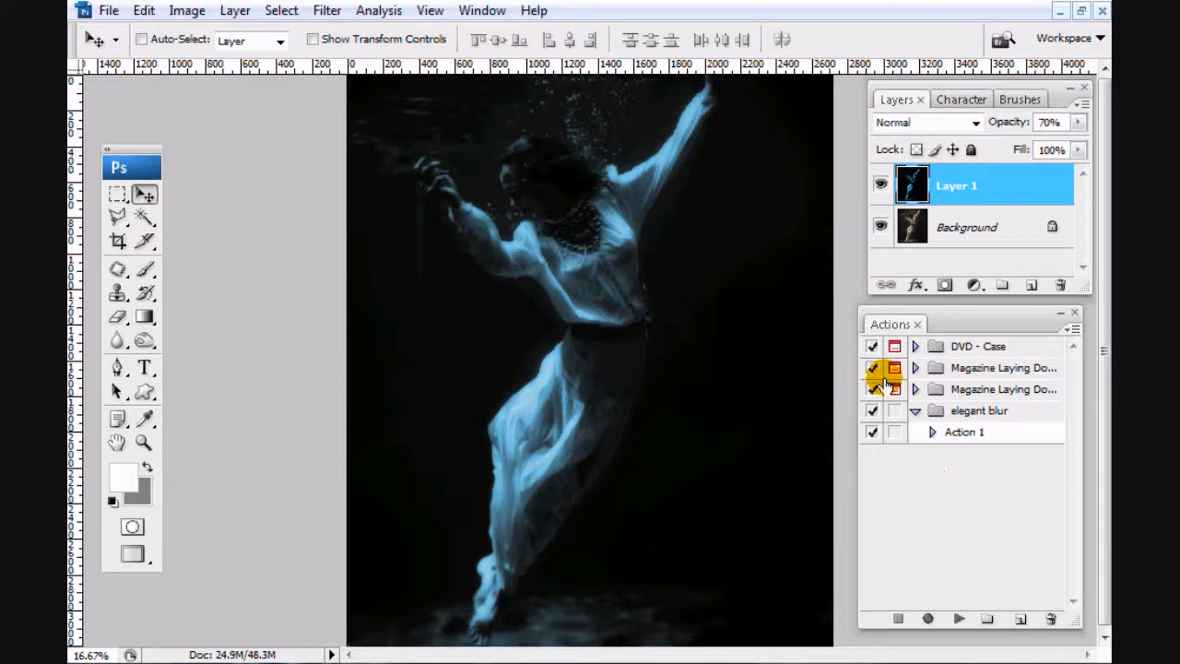
click(913, 411)
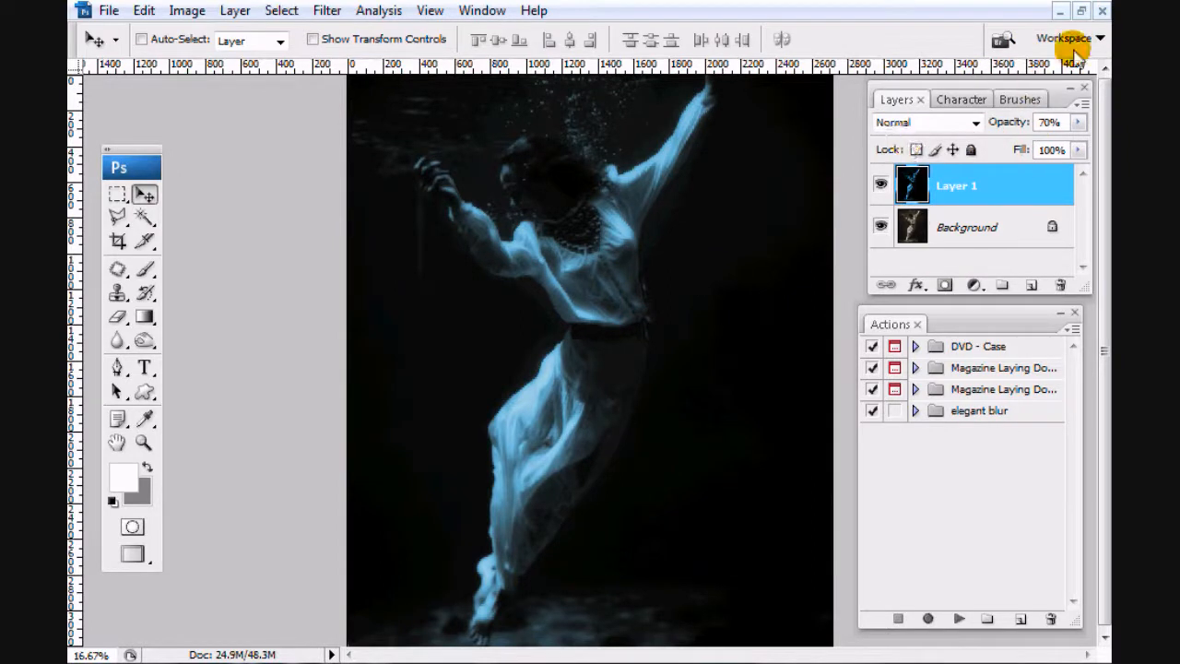
Step: Close the blue-tinted photo without saving the changes and reopen the original underwater fashion model JPG
click(1100, 11)
click(650, 214)
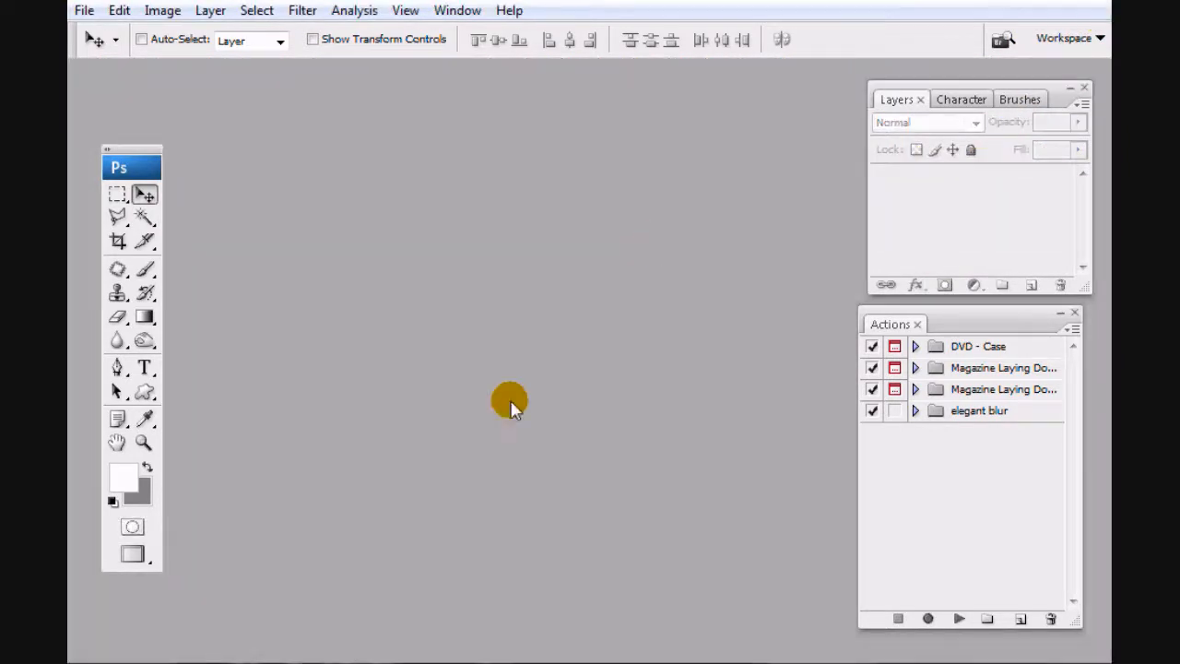
click(84, 11)
click(108, 58)
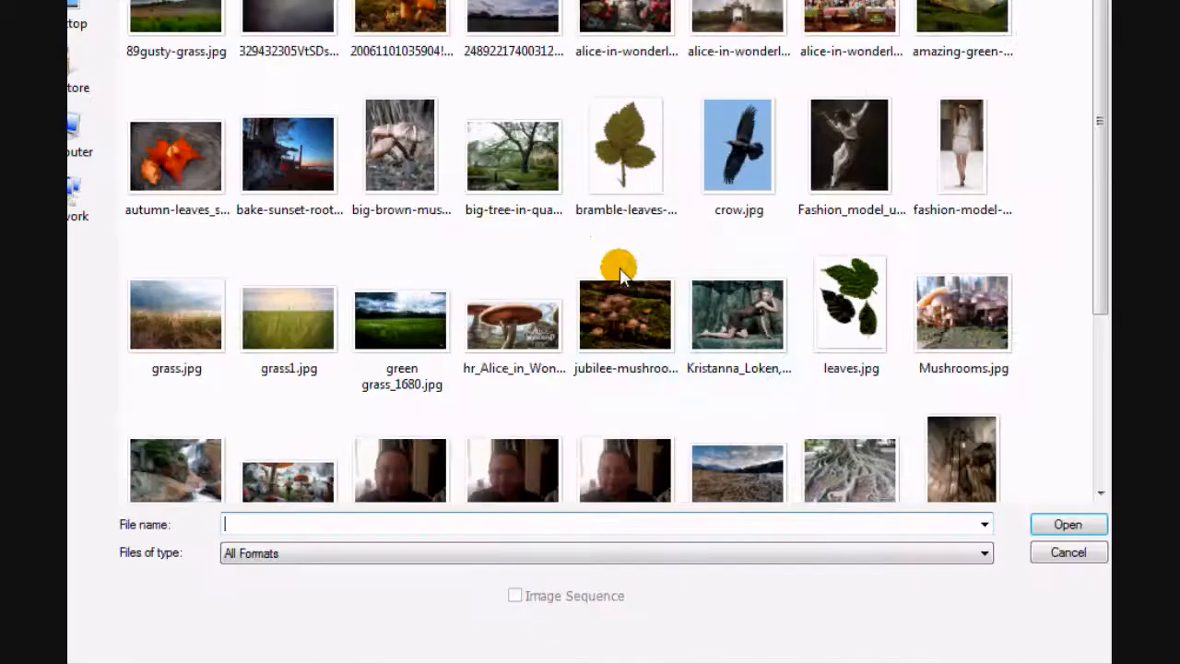
mouse_move(1093, 47)
mouse_down()
mouse_move(1097, 184)
mouse_move(1079, 98)
mouse_move(1087, 51)
mouse_up()
click(839, 140)
double_click(840, 139)
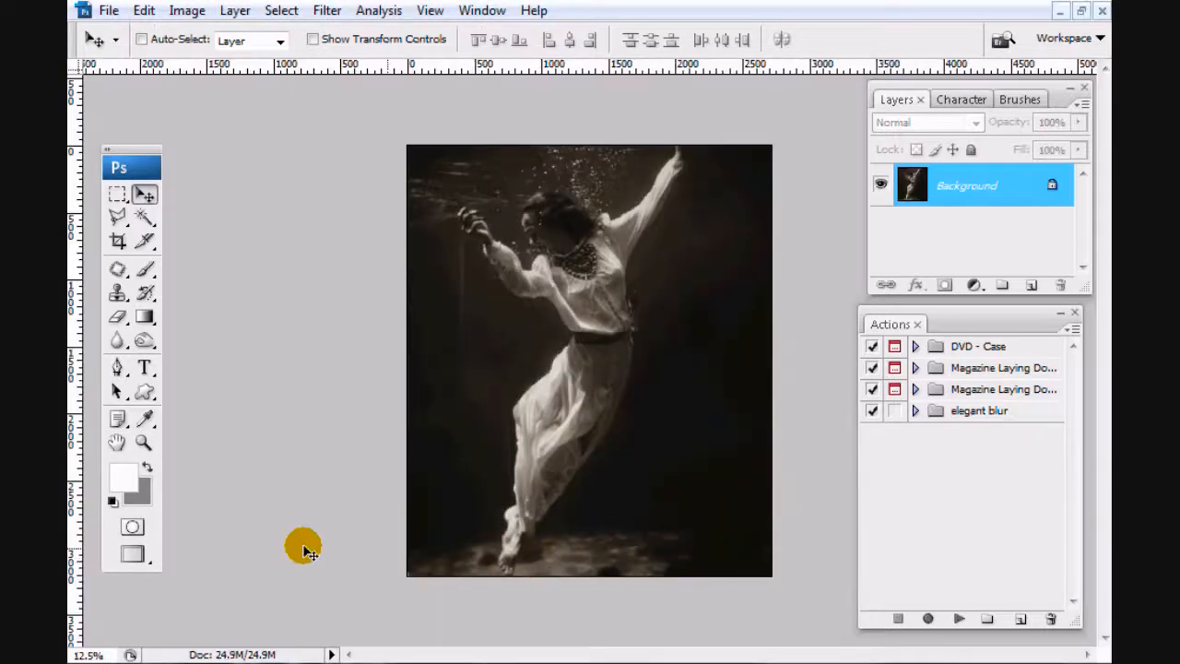
Step: Play Action 1 from the elegant blur set on the reopened photo
click(144, 443)
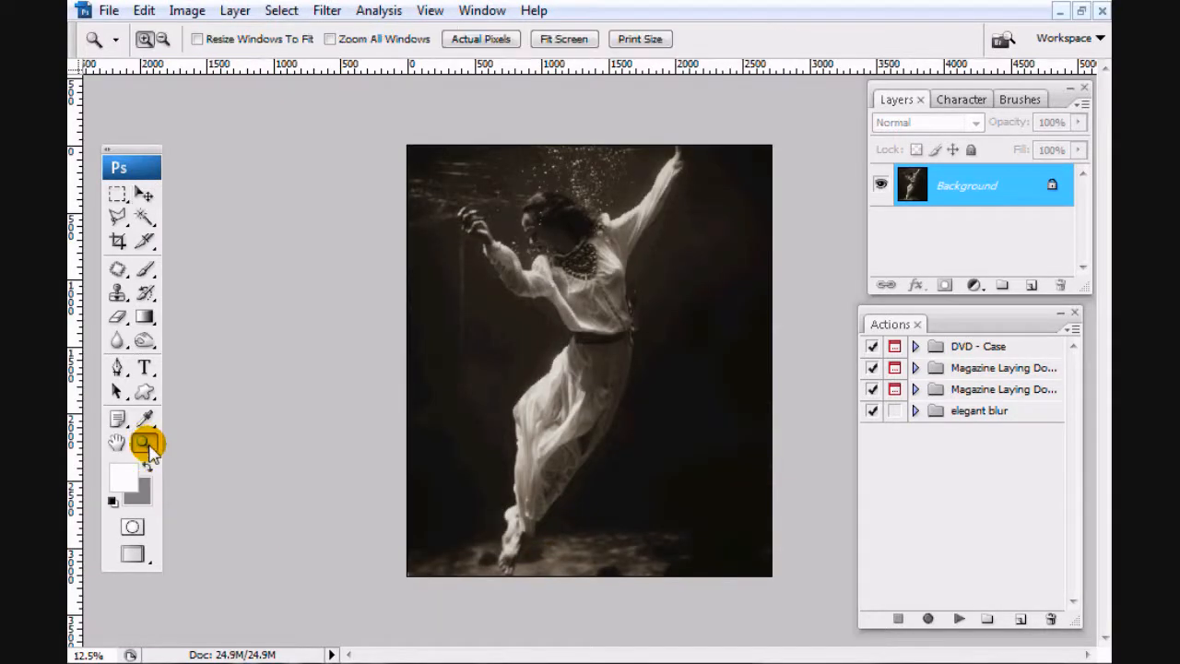
click(613, 345)
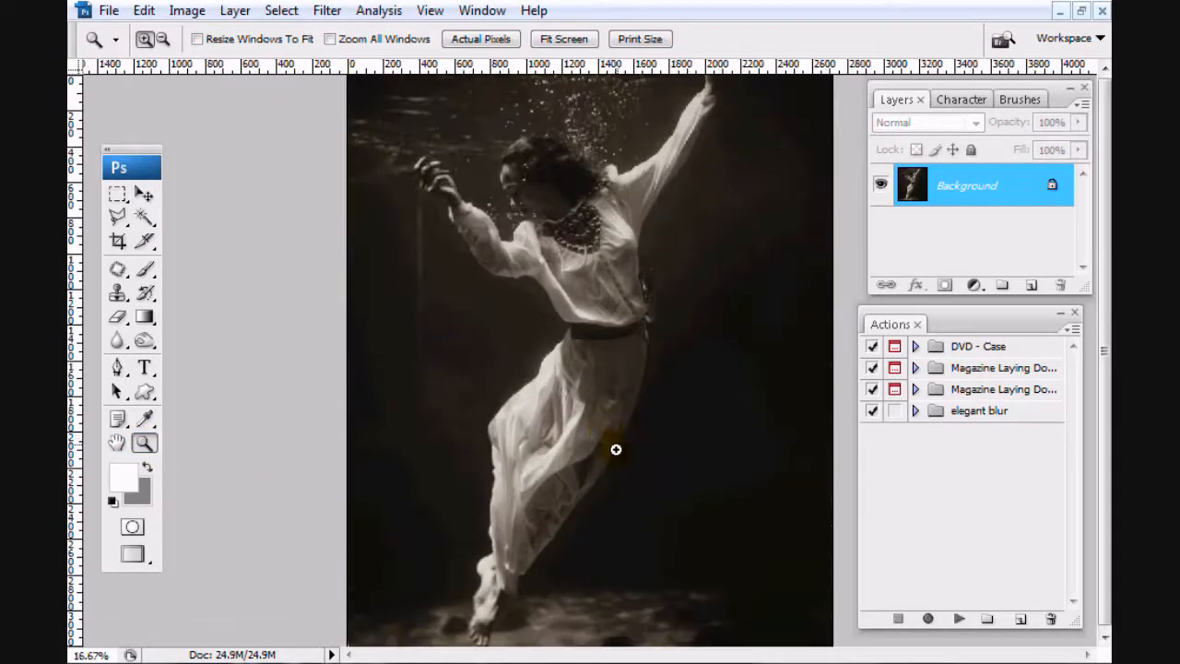
click(623, 273)
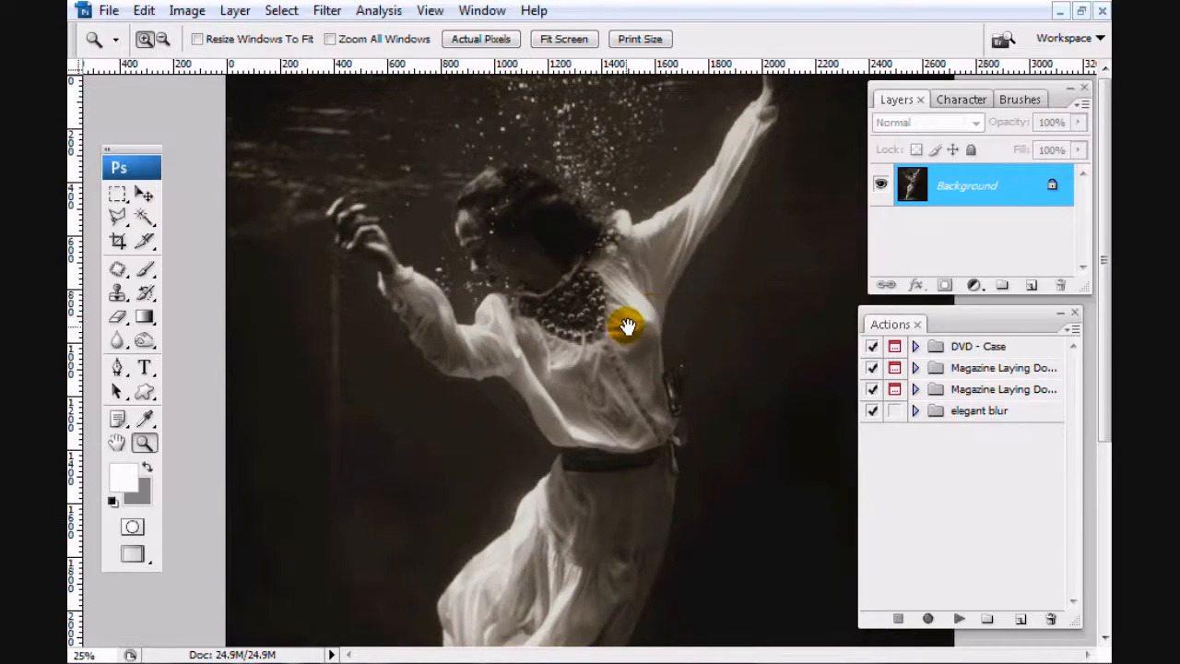
click(914, 415)
double_click(964, 432)
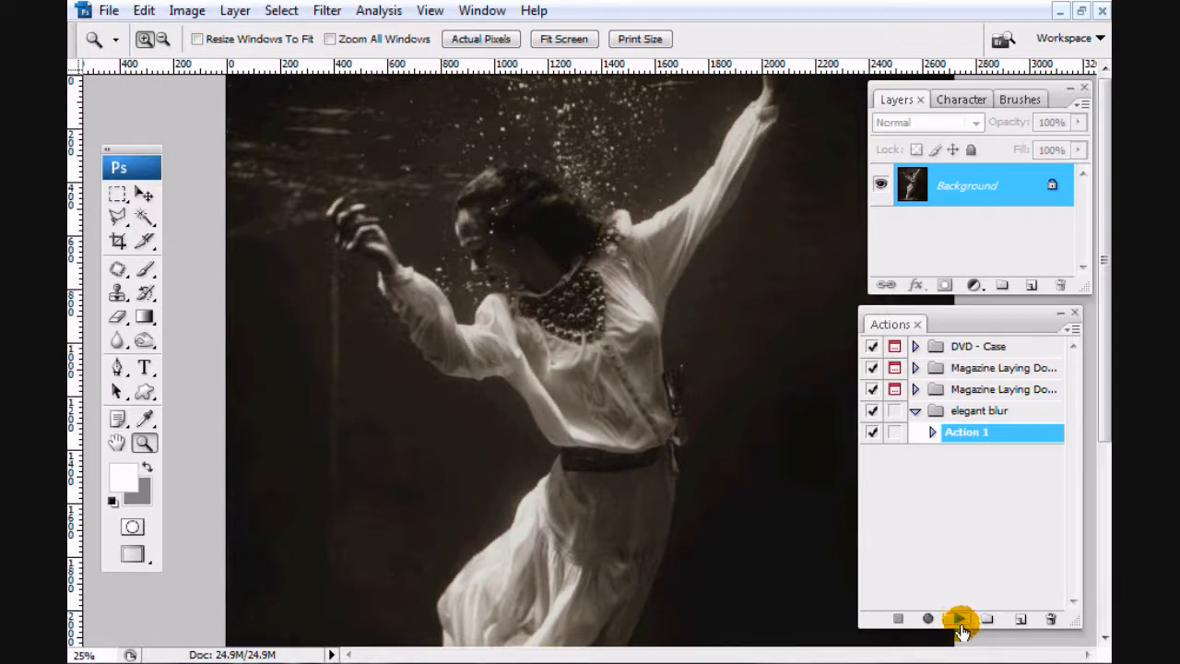
click(960, 621)
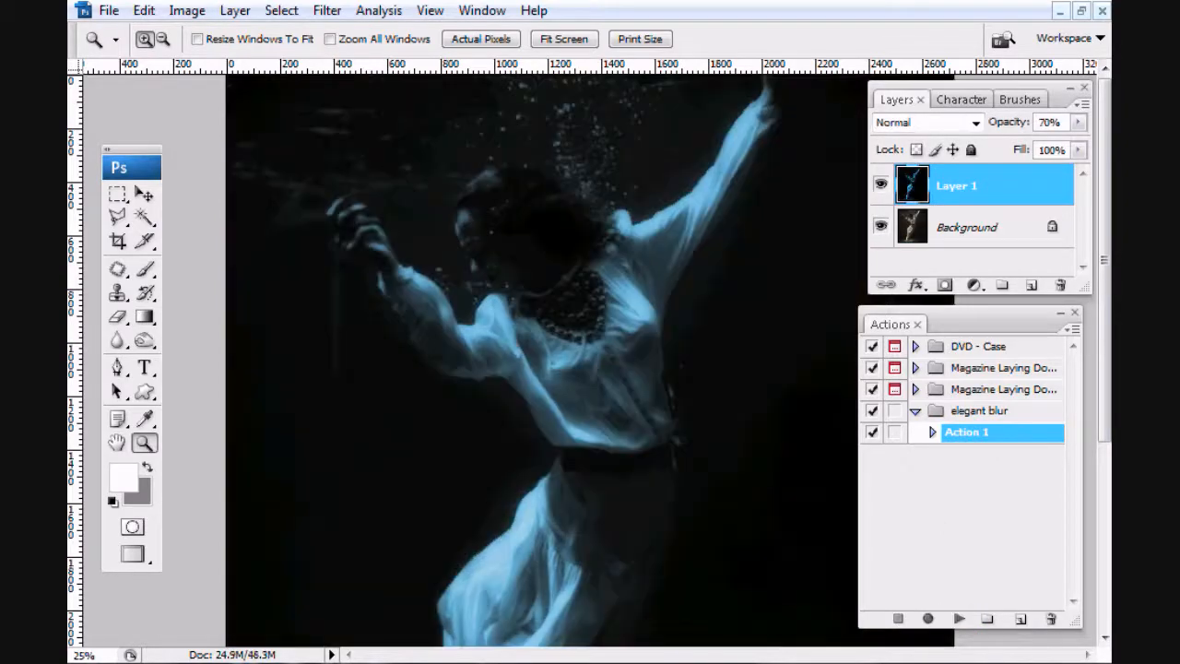